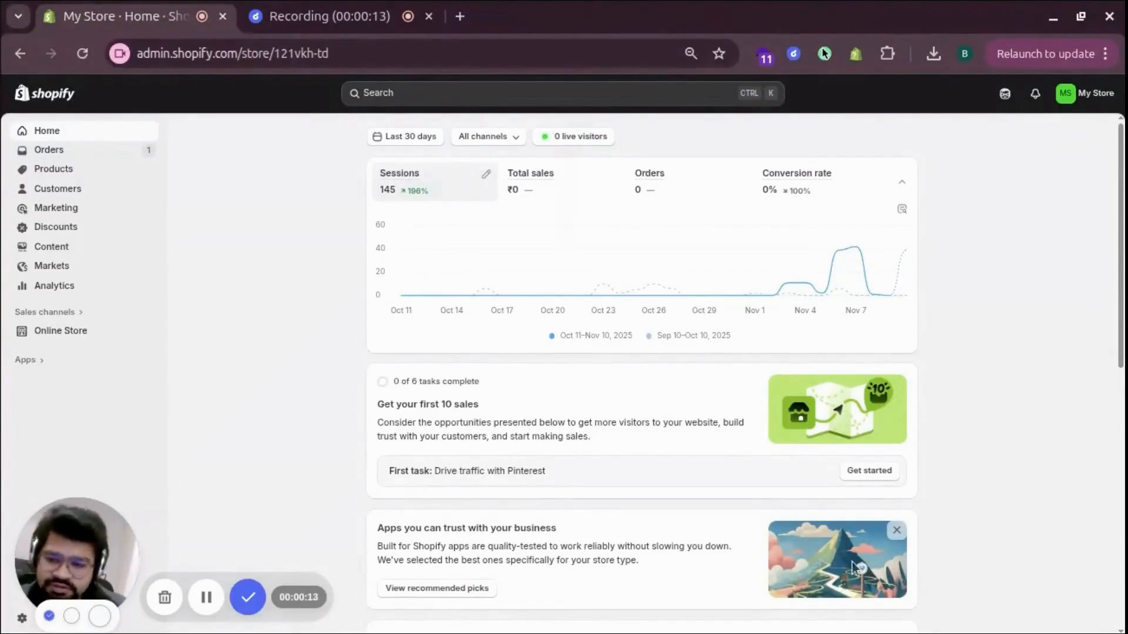
# - Find MIT Sections Pro in the Shopify App Store and install it on the store
pyautogui.click(25, 361)
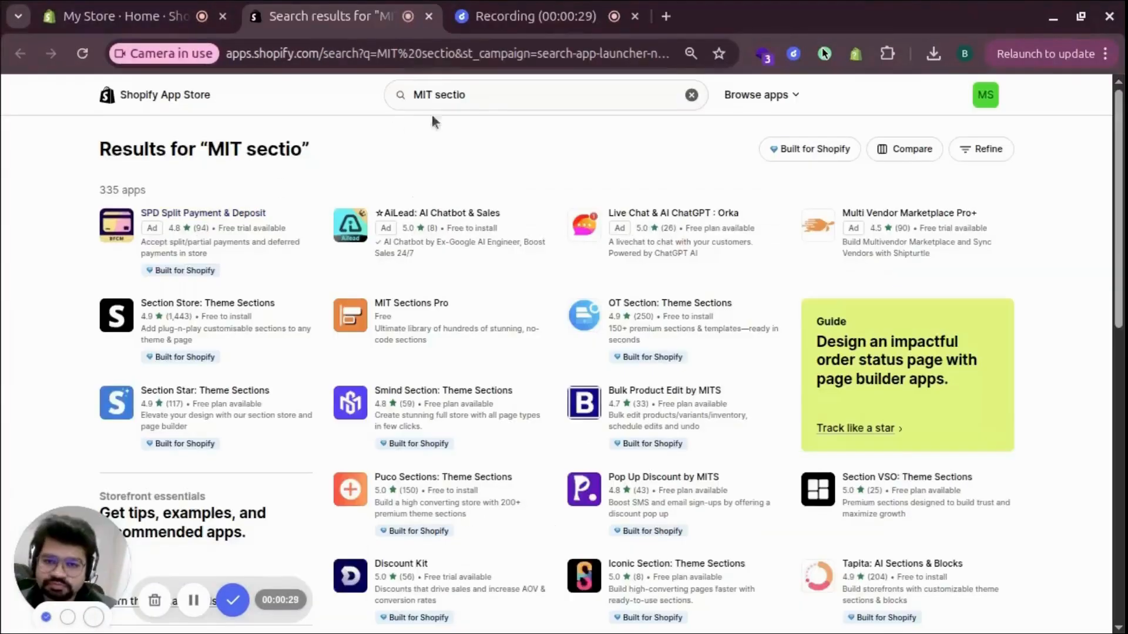
pyautogui.click(495, 96)
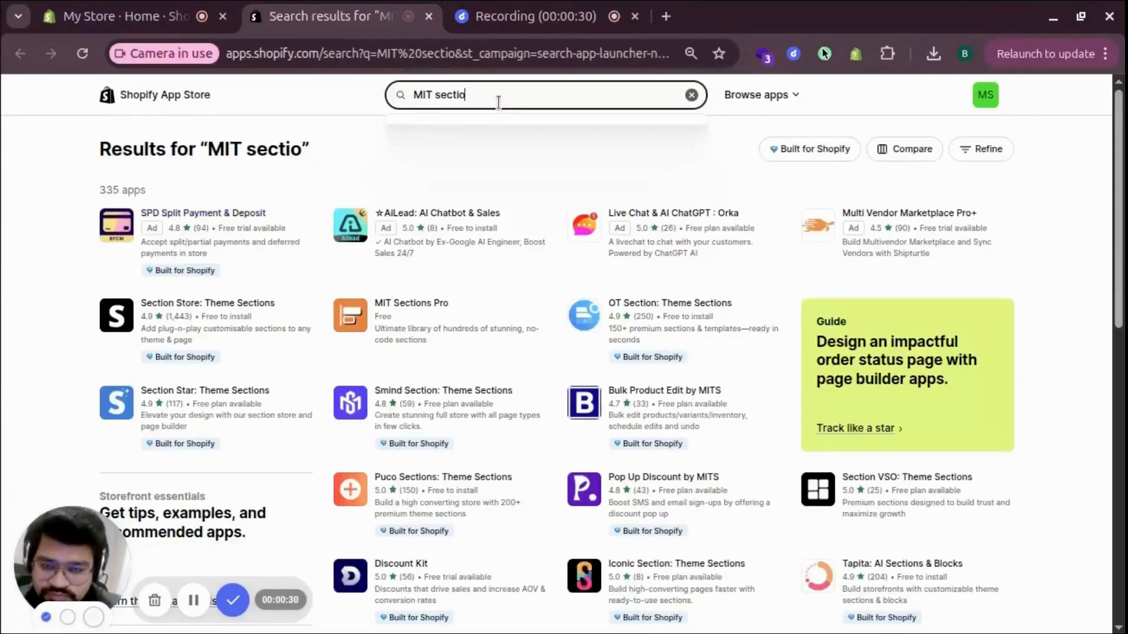
pyautogui.write('ns pro')
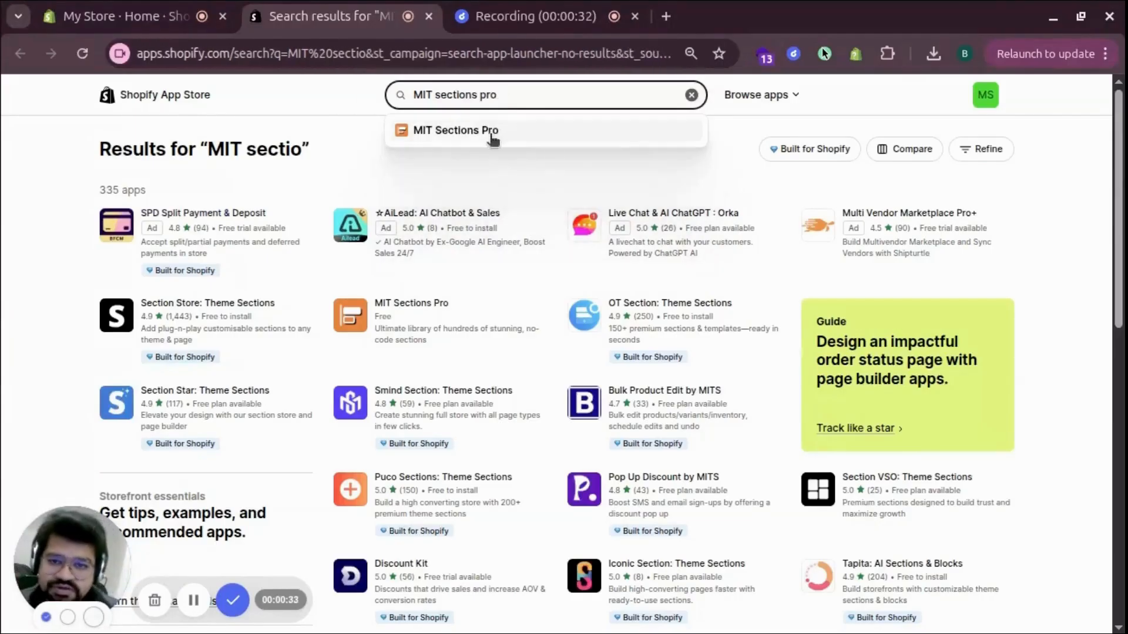
pyautogui.click(489, 136)
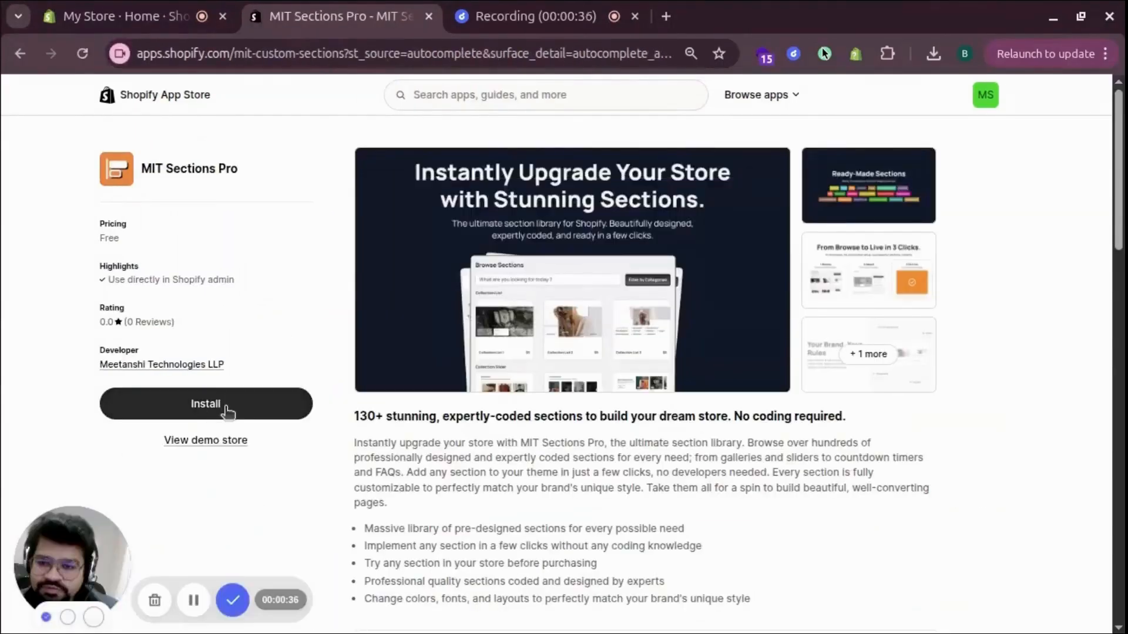
pyautogui.click(228, 413)
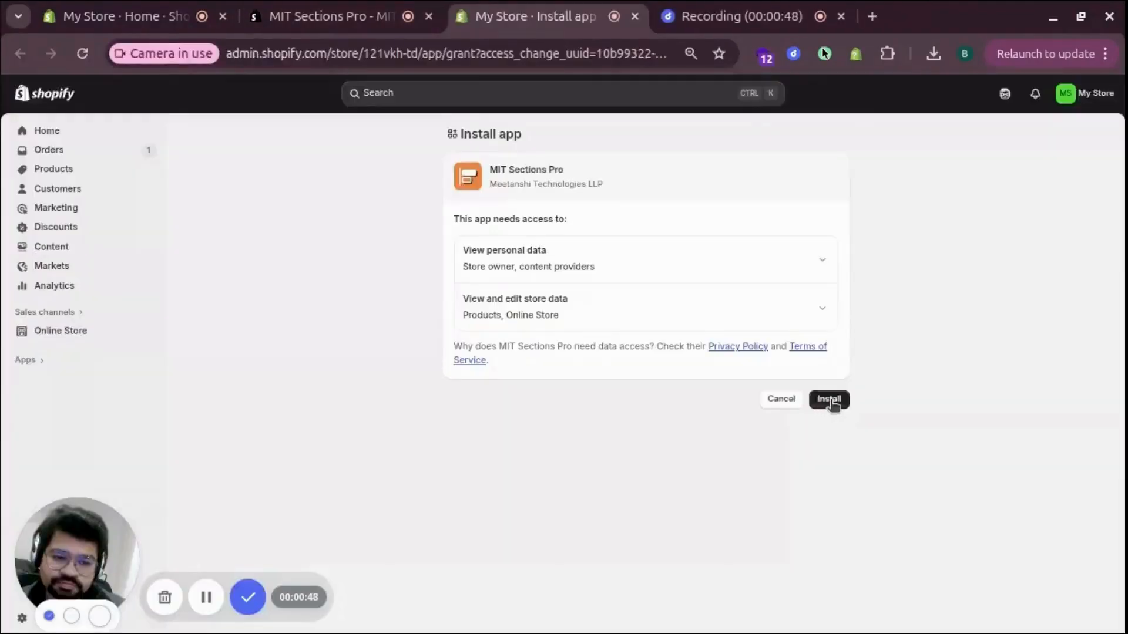
pyautogui.click(830, 400)
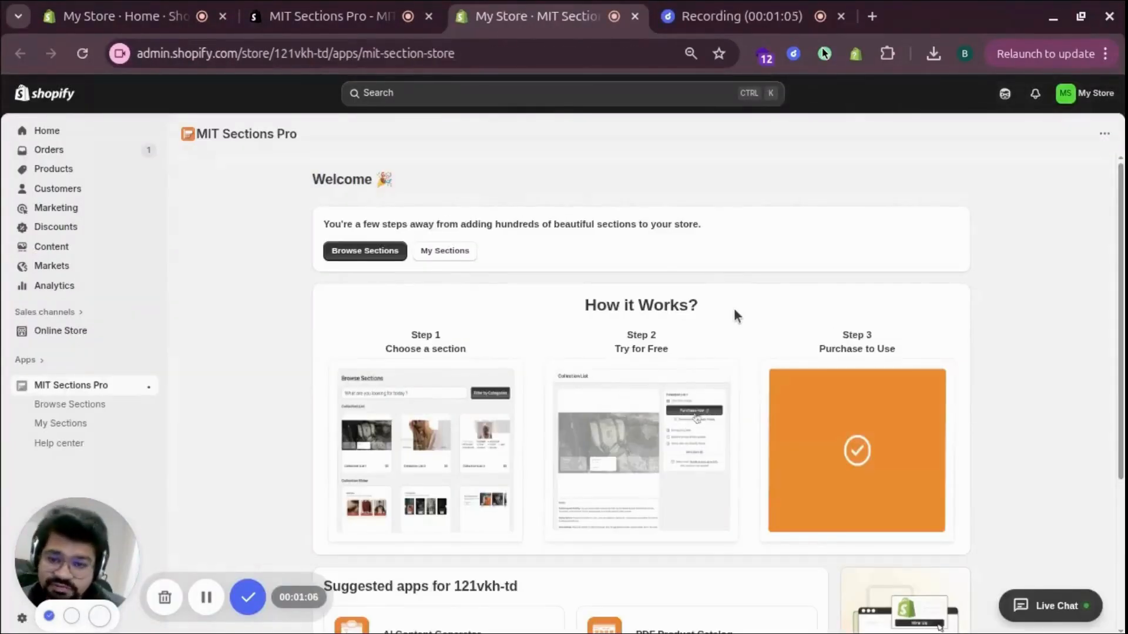
# - Search the app's section library for "collection slider" and get the free Collection slider 2
pyautogui.click(75, 406)
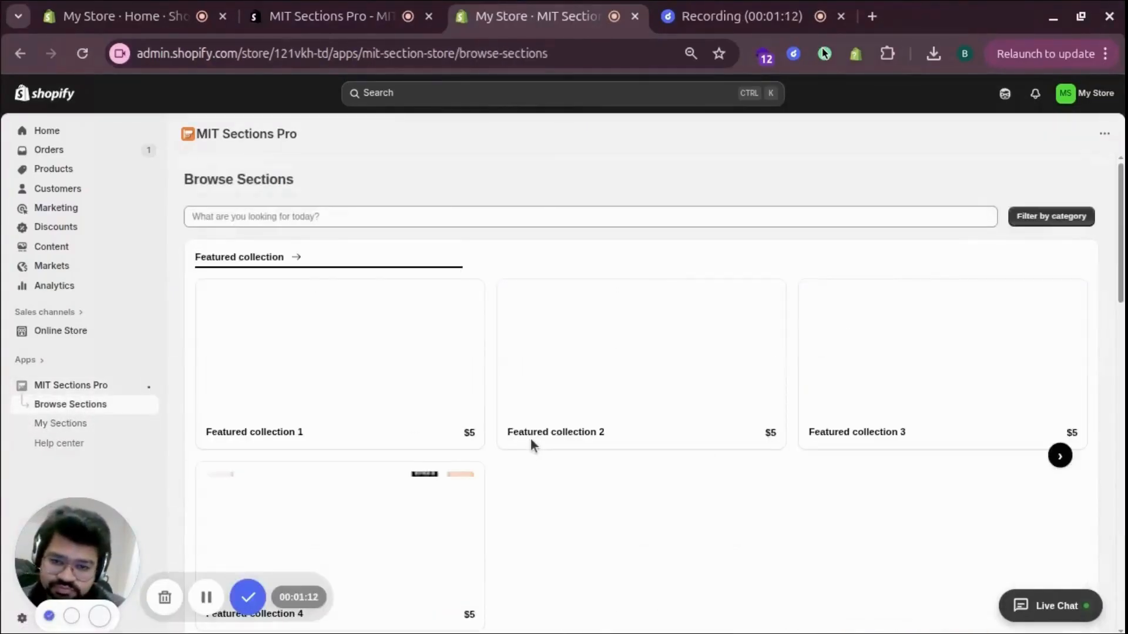
pyautogui.click(317, 214)
pyautogui.write('collec')
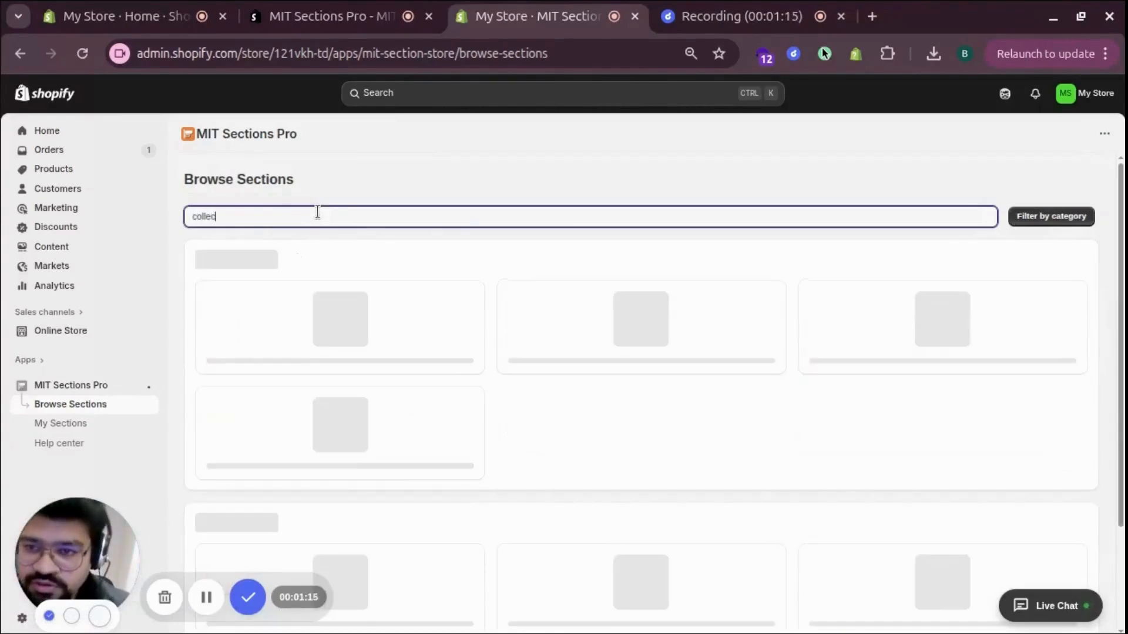
pyautogui.write('tion slider')
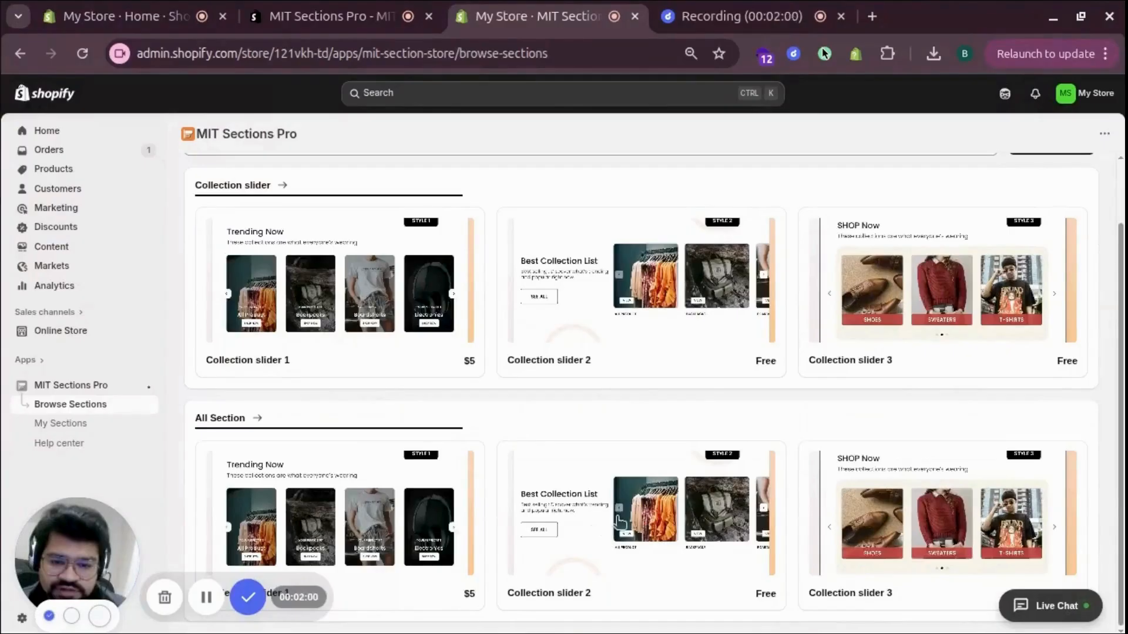
pyautogui.click(620, 522)
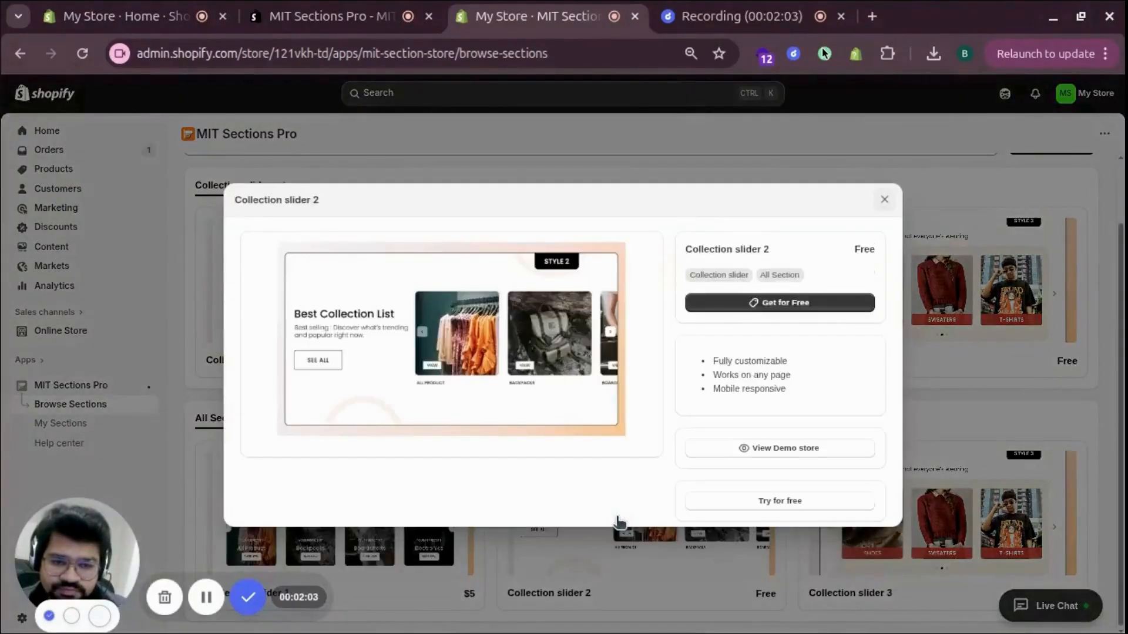
pyautogui.click(803, 304)
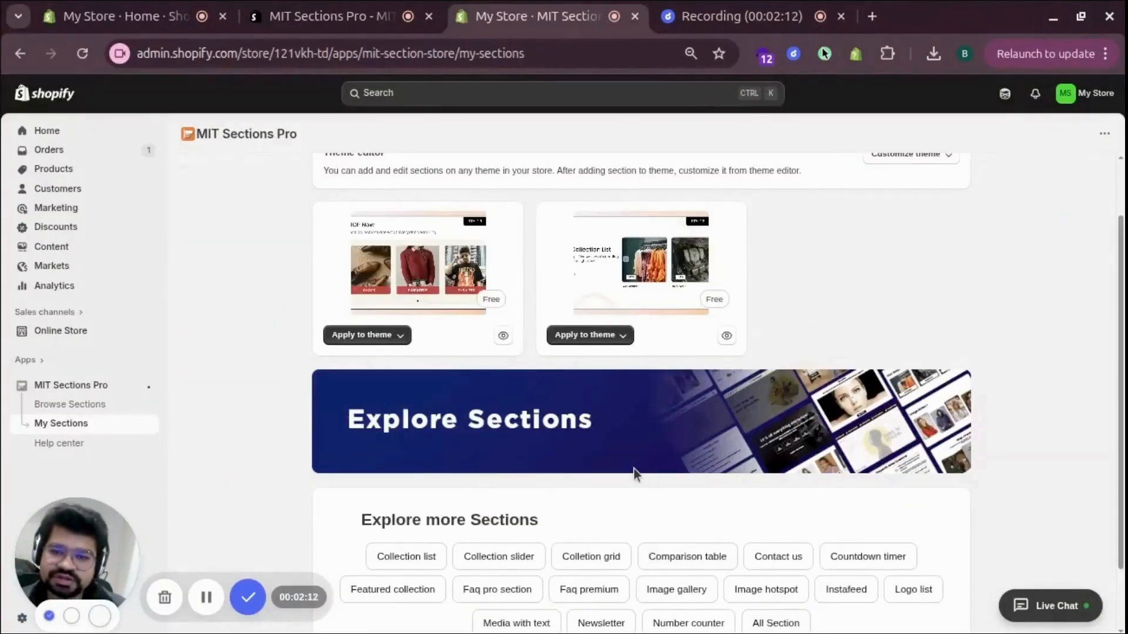
# - Apply the Collection slider 2 section to the live Dawn theme
pyautogui.scroll(2, 588, 384)
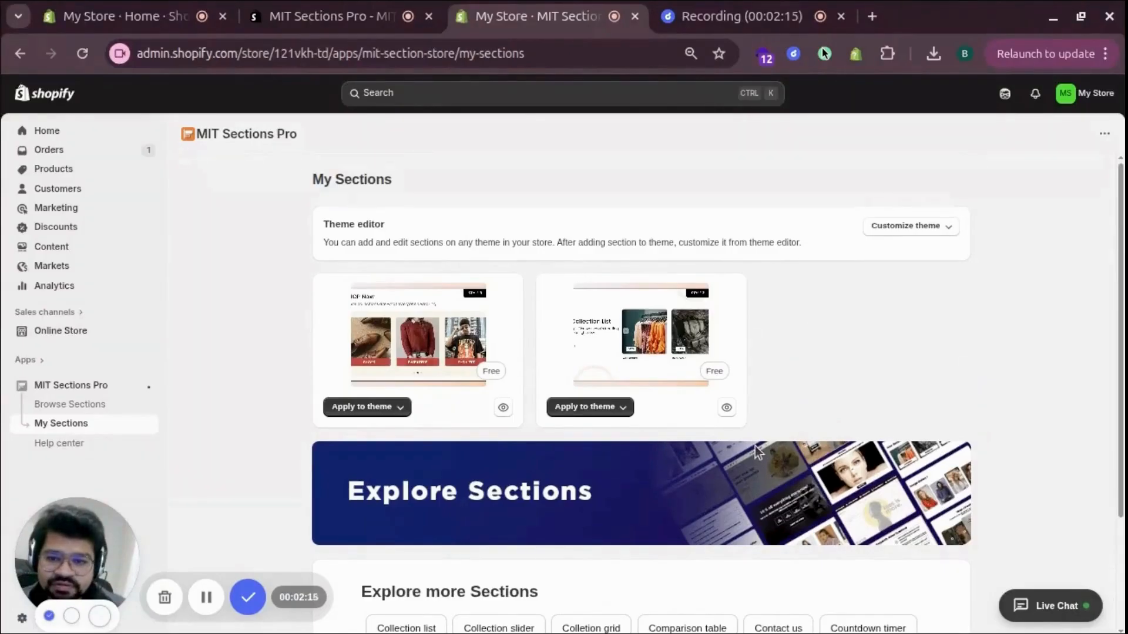
pyautogui.click(608, 411)
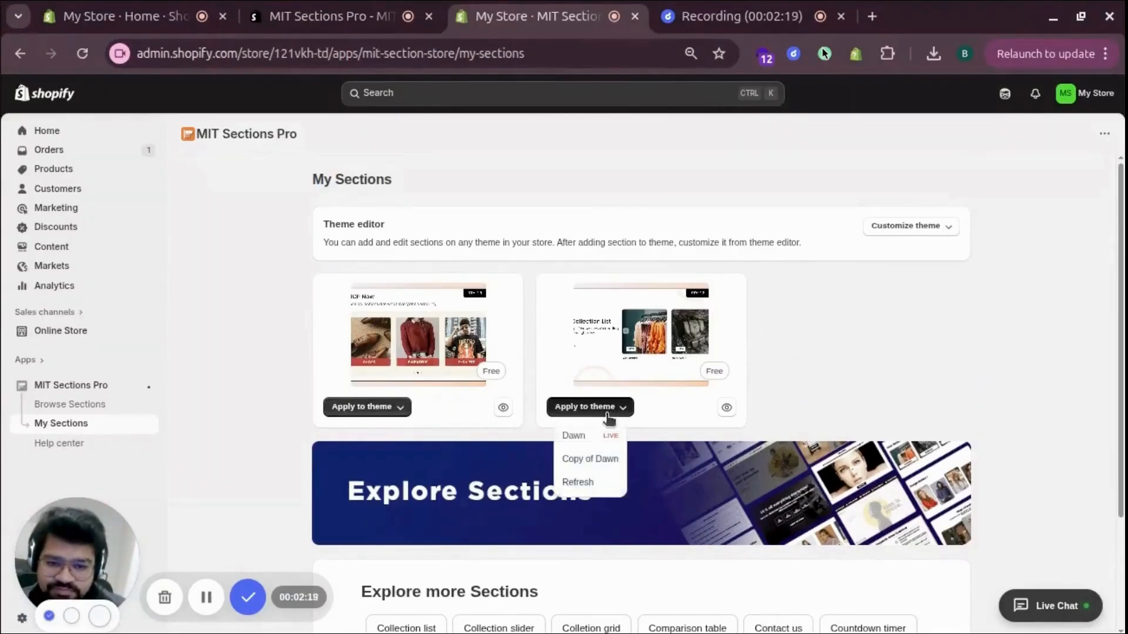
pyautogui.click(576, 440)
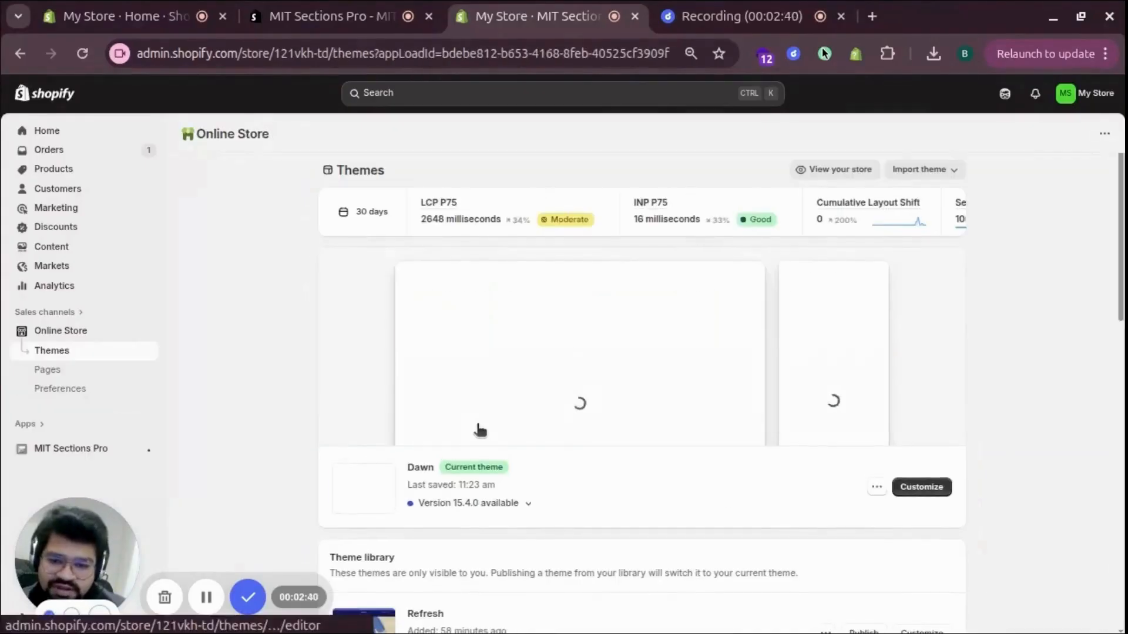
# - Open the Dawn theme for customization and add the Meetanshi: Collection Slider 02 section to the home page template
pyautogui.click(919, 488)
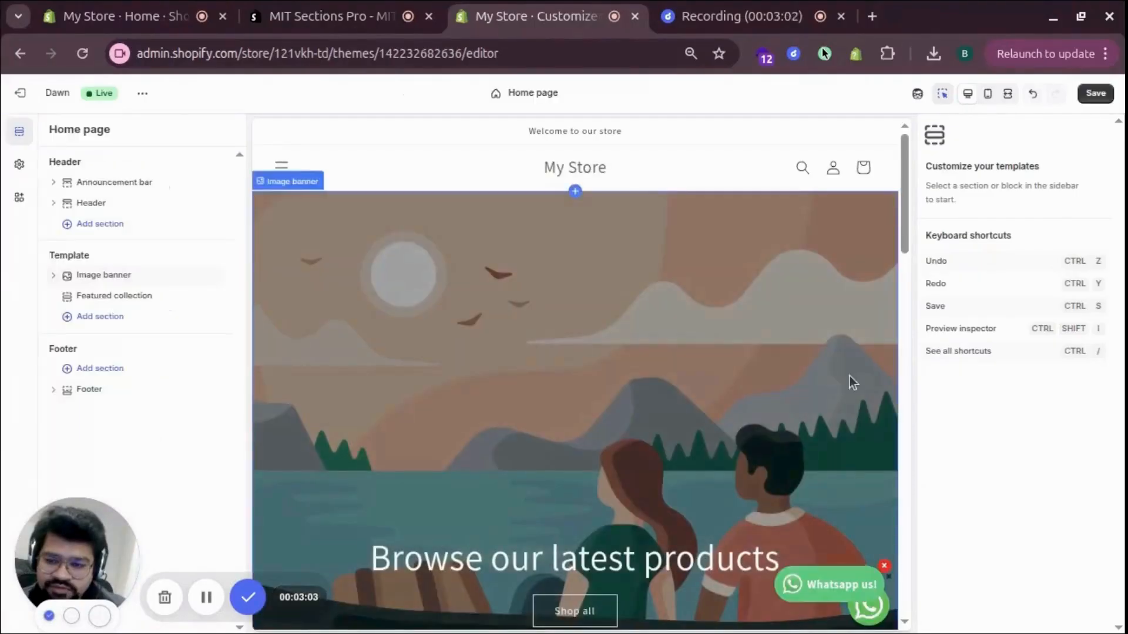
pyautogui.click(101, 317)
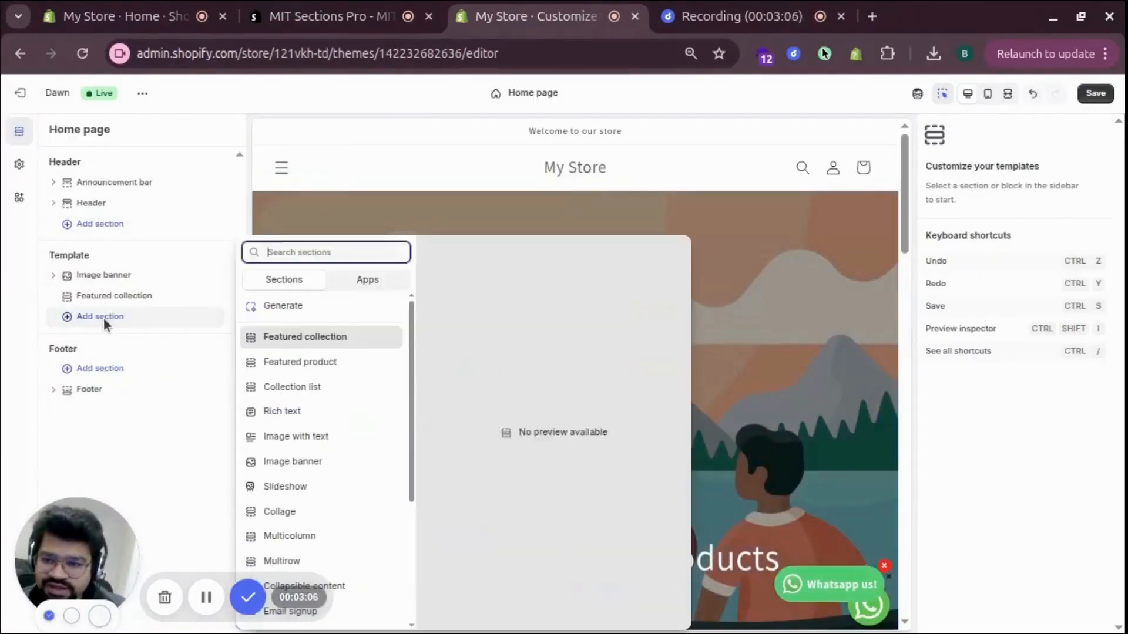
pyautogui.write('Mee')
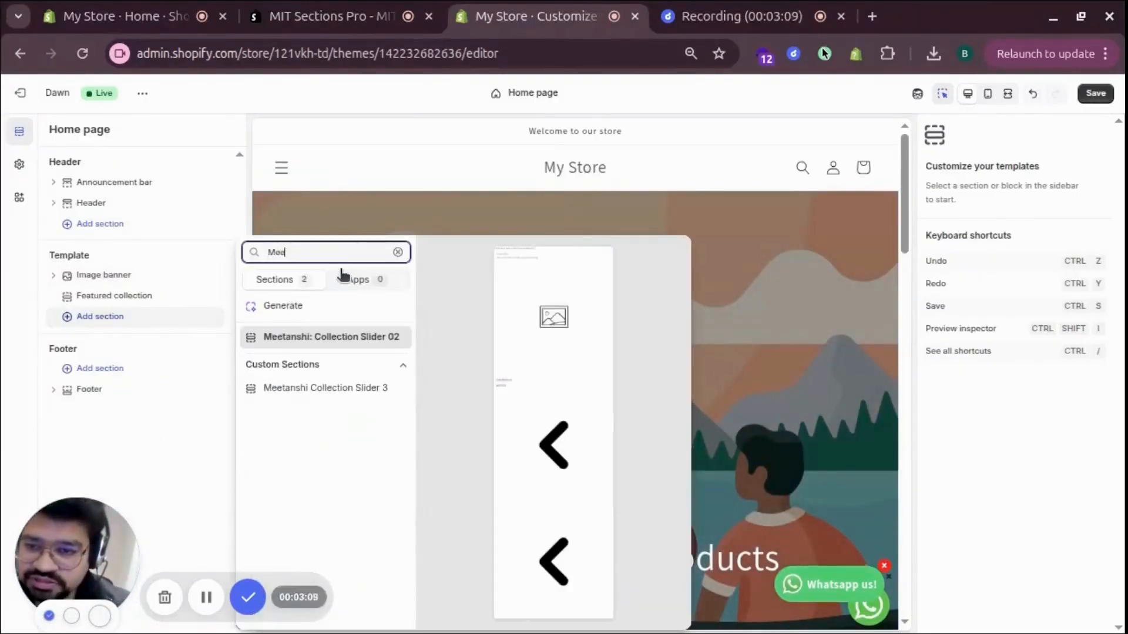
pyautogui.click(347, 339)
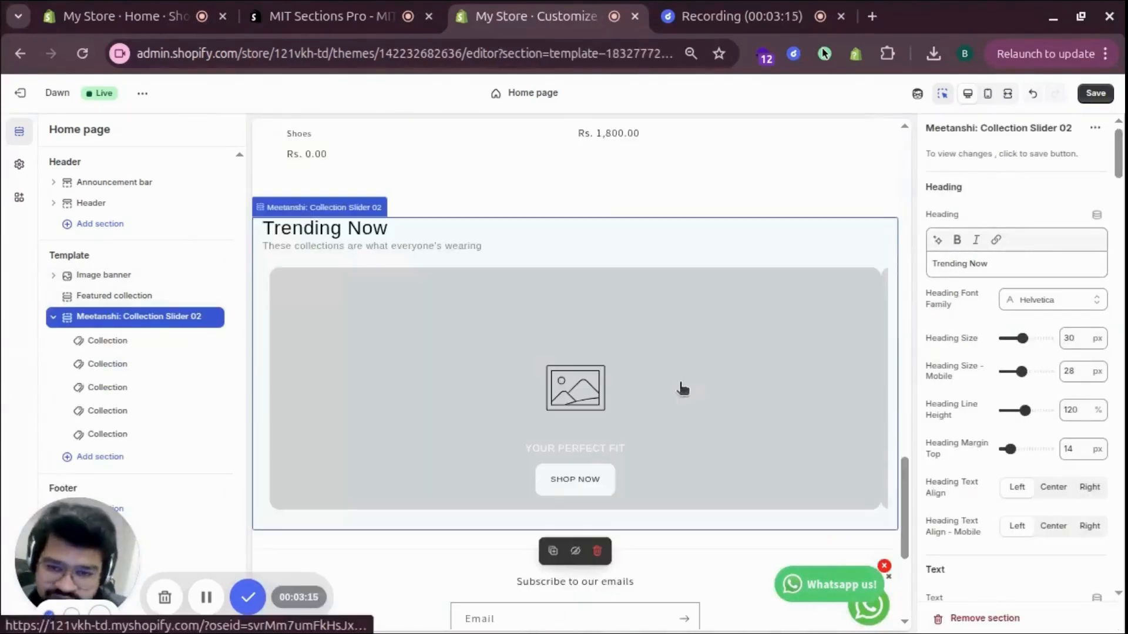
# - Fill the slider's collection blocks with Hats, Lewis, Ray Ban Collection, Shoes and a wallet image in the last one, and save the theme
pyautogui.click(117, 346)
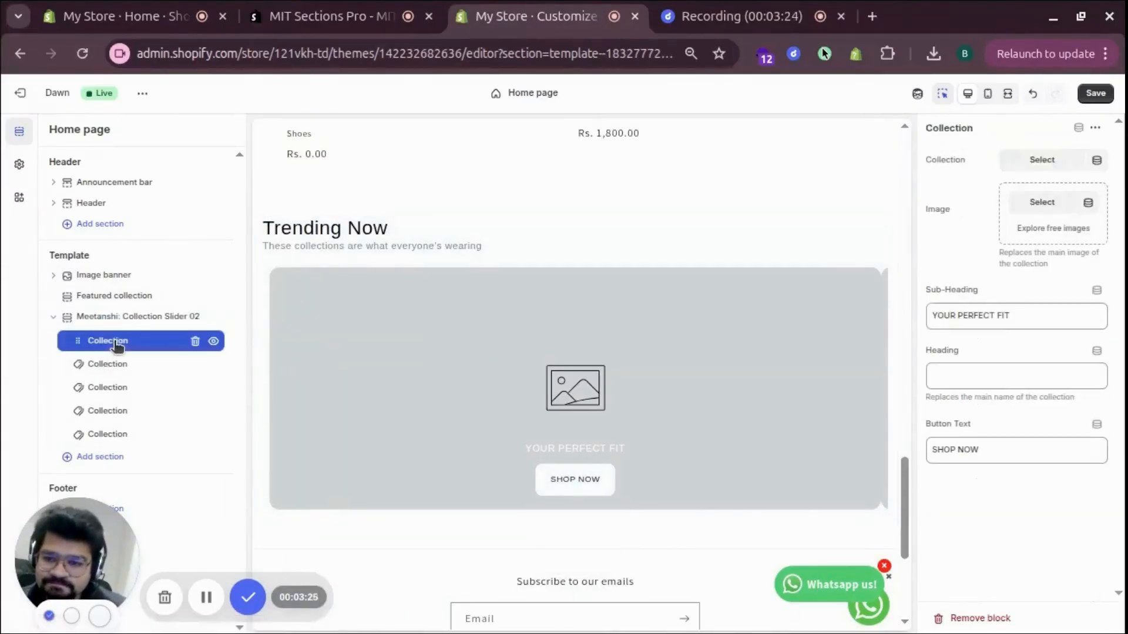
pyautogui.click(1039, 159)
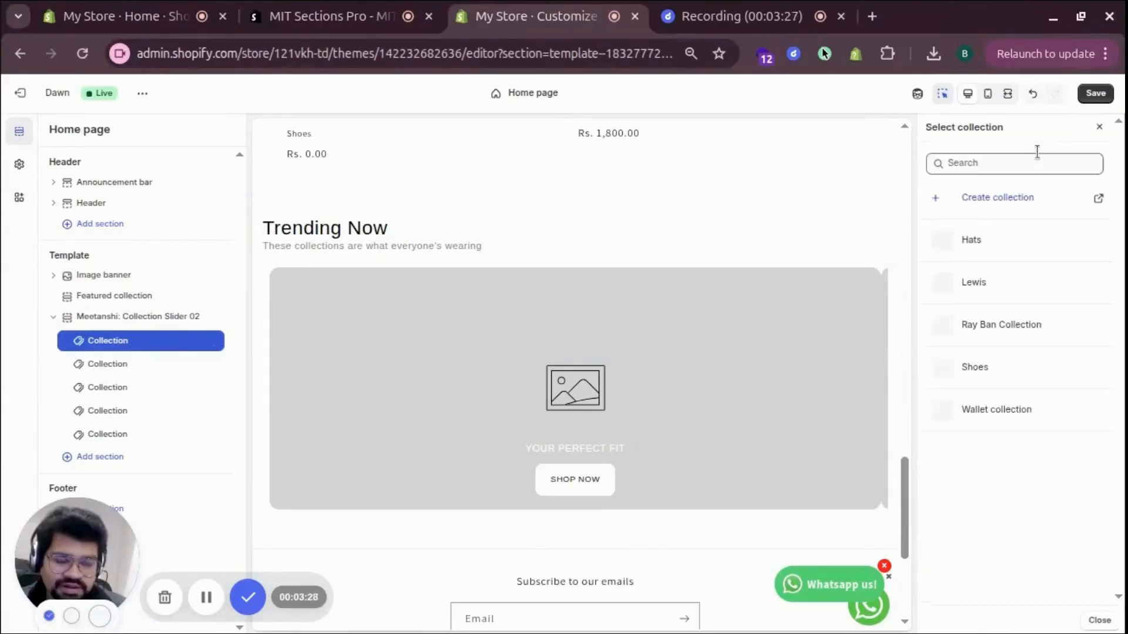
pyautogui.click(990, 241)
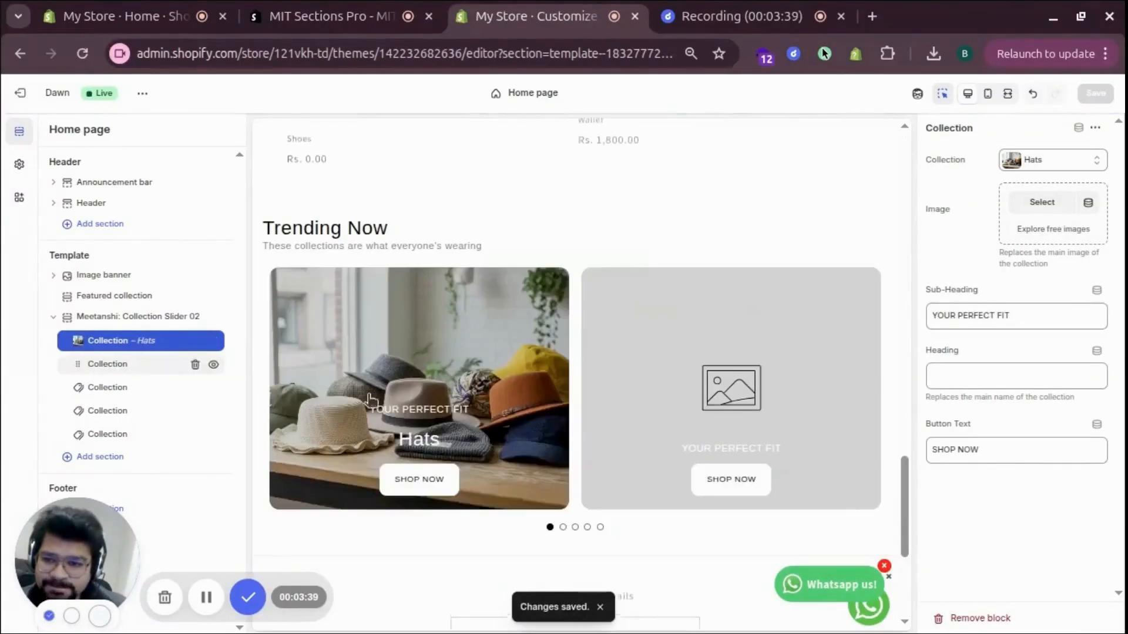
pyautogui.click(141, 364)
pyautogui.click(1040, 160)
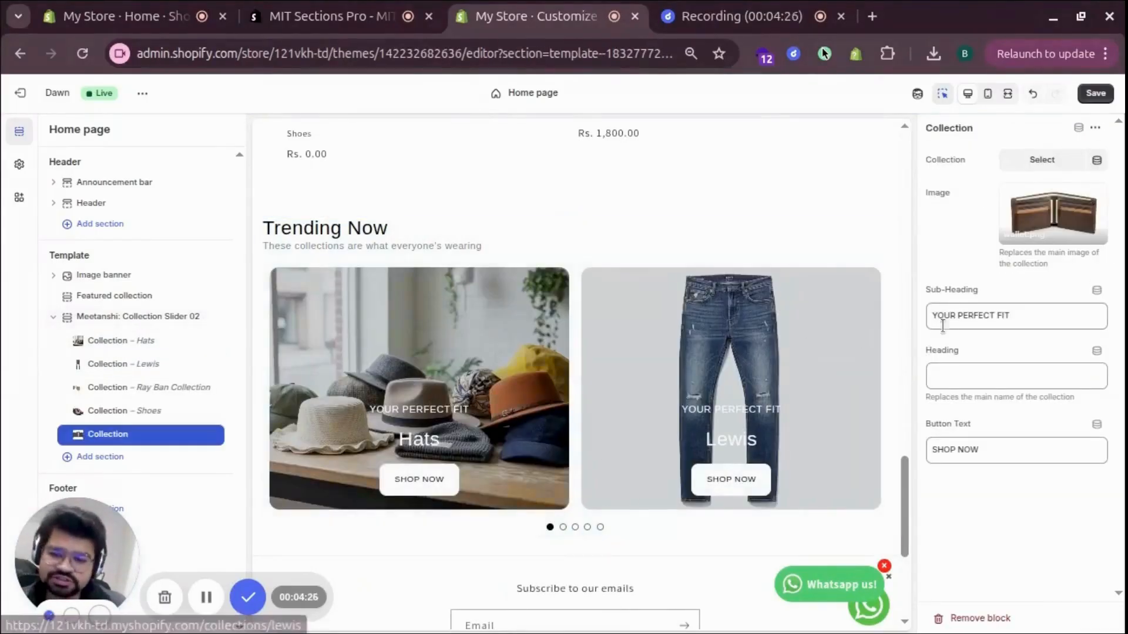
pyautogui.click(1095, 93)
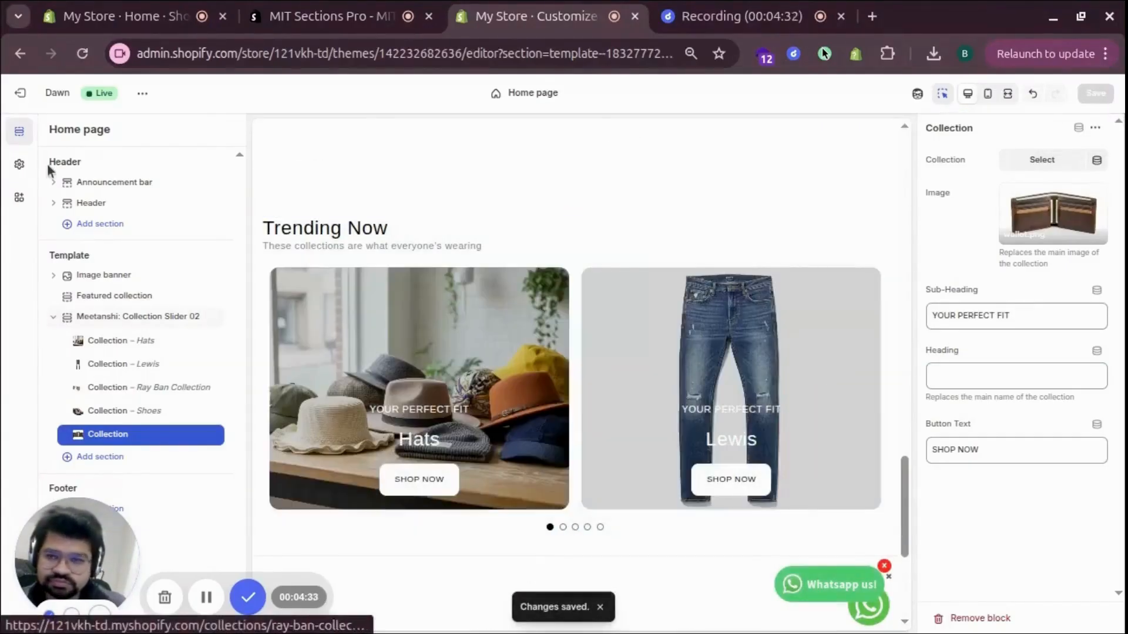
# - View the live storefront and page through the Trending Now collection slider on the home page
pyautogui.click(143, 95)
pyautogui.click(43, 237)
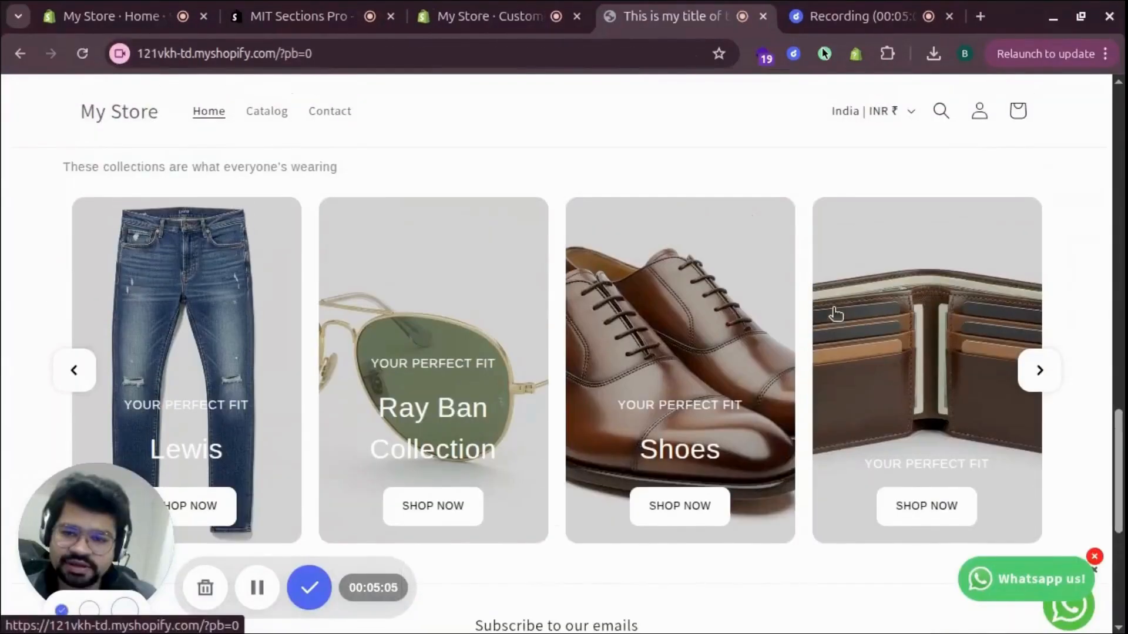
pyautogui.click(1038, 375)
pyautogui.click(1039, 376)
pyautogui.click(1040, 375)
pyautogui.click(1040, 374)
pyautogui.click(1040, 375)
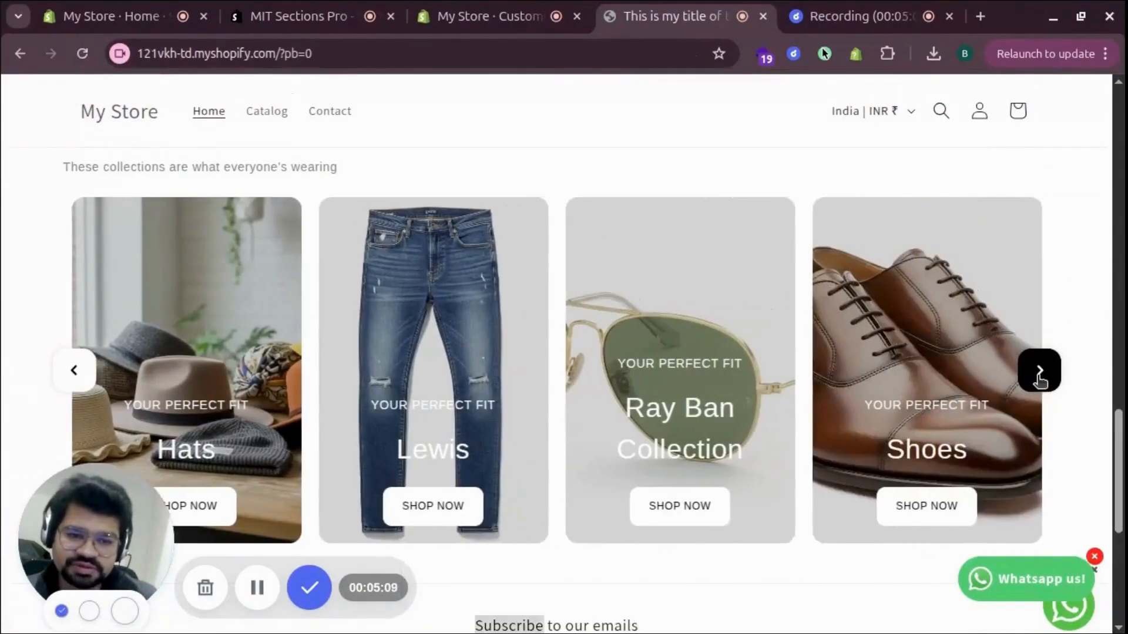
pyautogui.click(1040, 375)
pyautogui.click(1040, 374)
pyautogui.click(1041, 374)
pyautogui.click(1040, 375)
pyautogui.click(1039, 375)
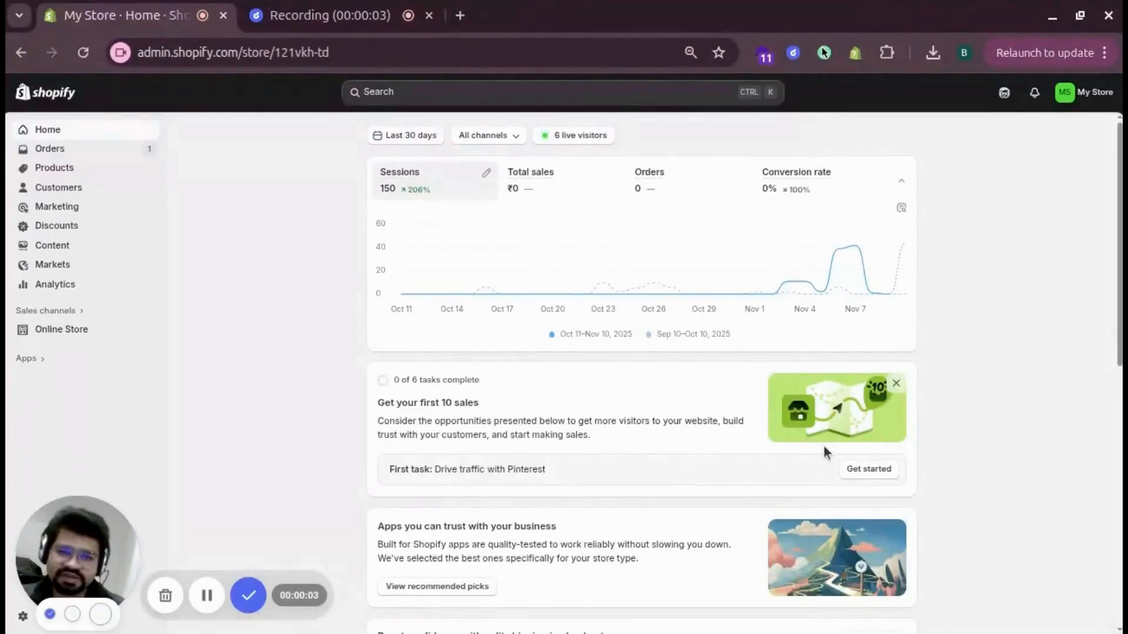
# - Open the Horizon theme for customization and add a Collection list: Carousel section to the home page template
pyautogui.click(70, 332)
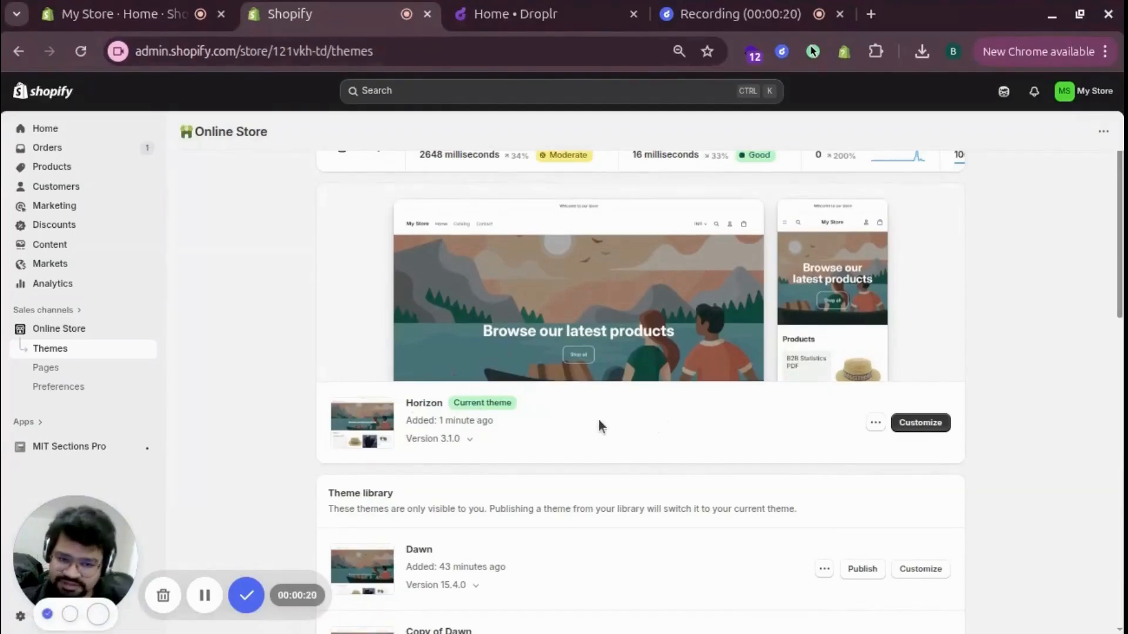
pyautogui.click(920, 424)
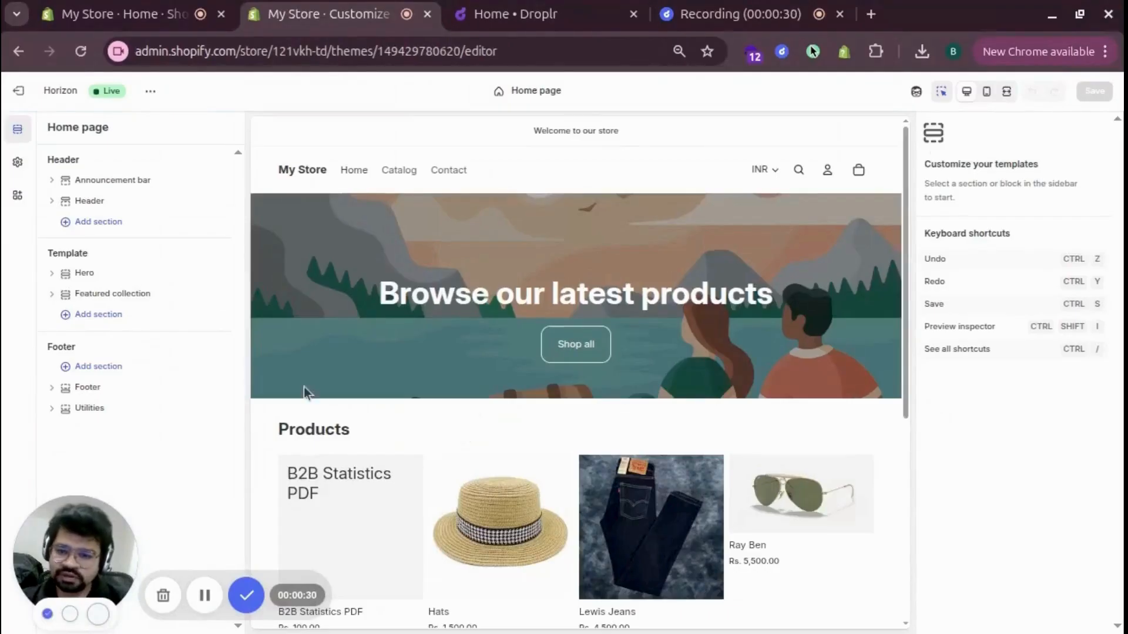
pyautogui.click(133, 319)
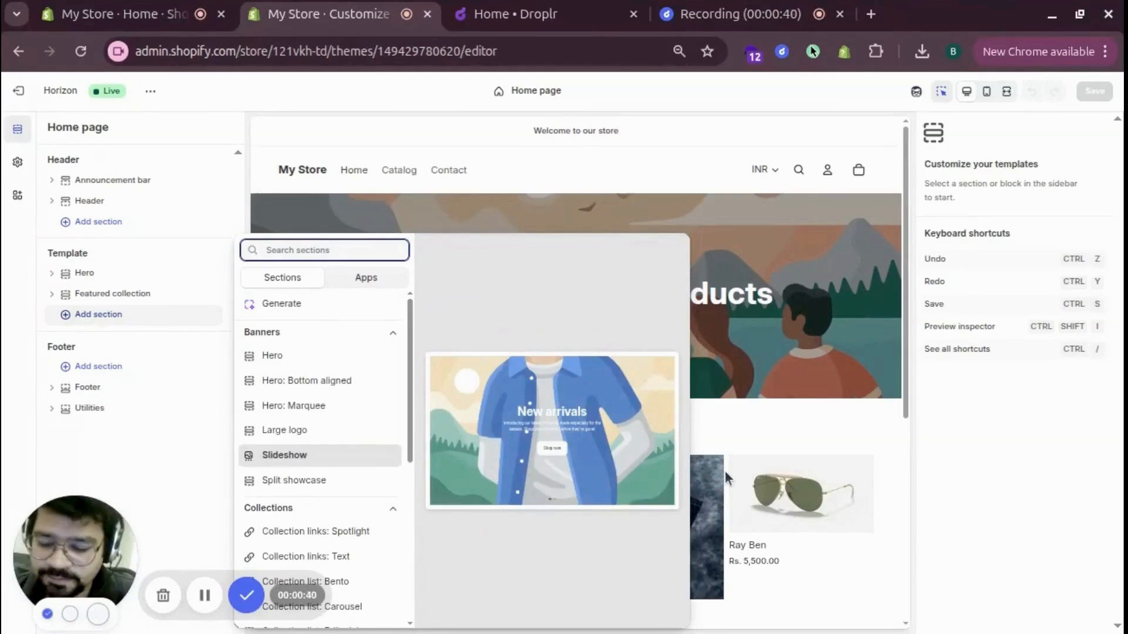
pyautogui.write('carousel')
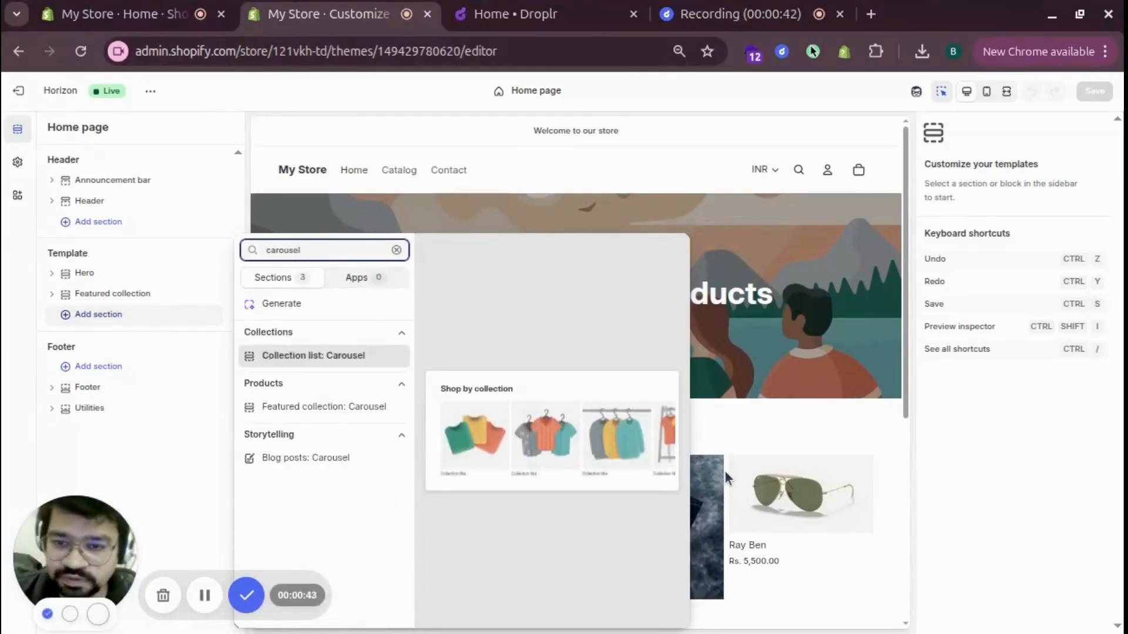
pyautogui.click(328, 355)
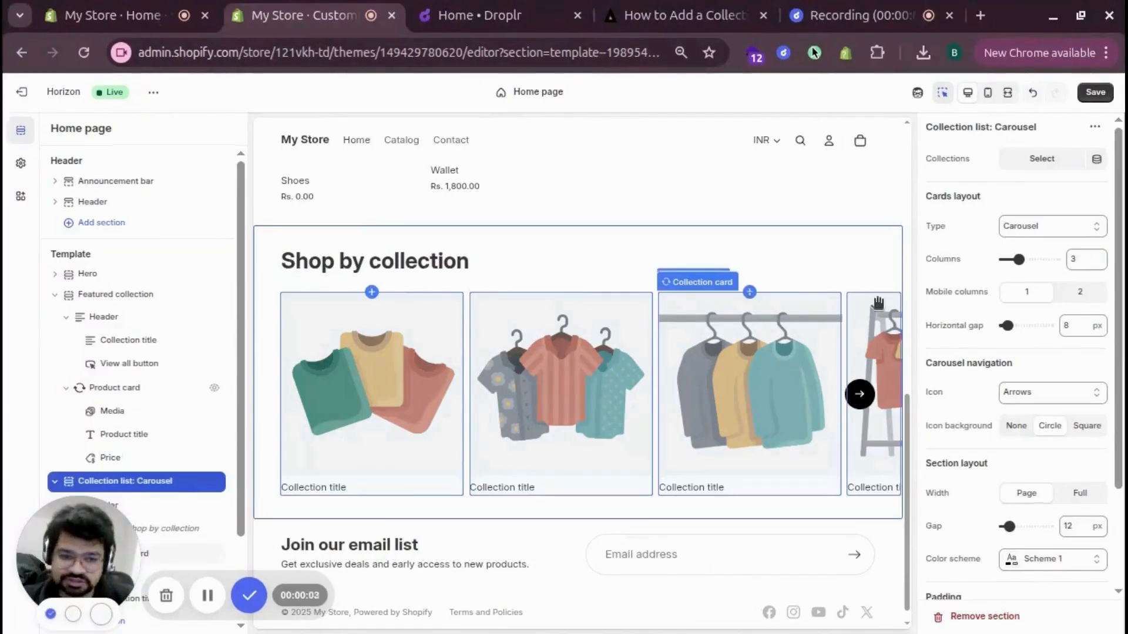
# - Select the Hats, Lewis, Ray Ban Collection, Shoes and Wallet collection entries for the carousel and save the theme
pyautogui.click(1031, 157)
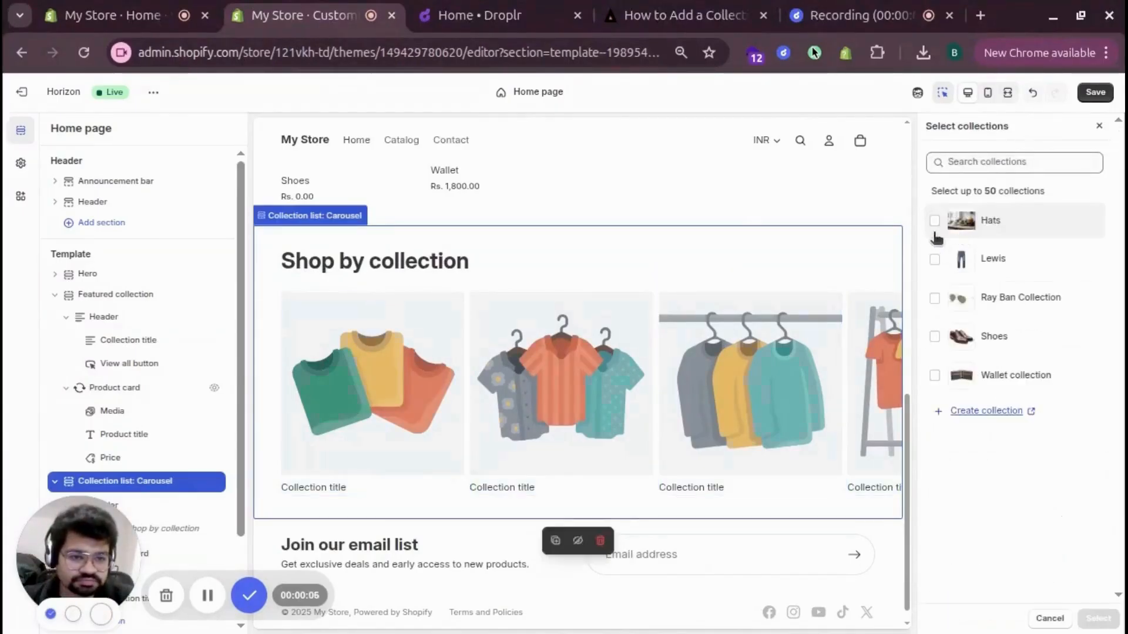
pyautogui.click(934, 220)
pyautogui.click(934, 259)
pyautogui.click(934, 299)
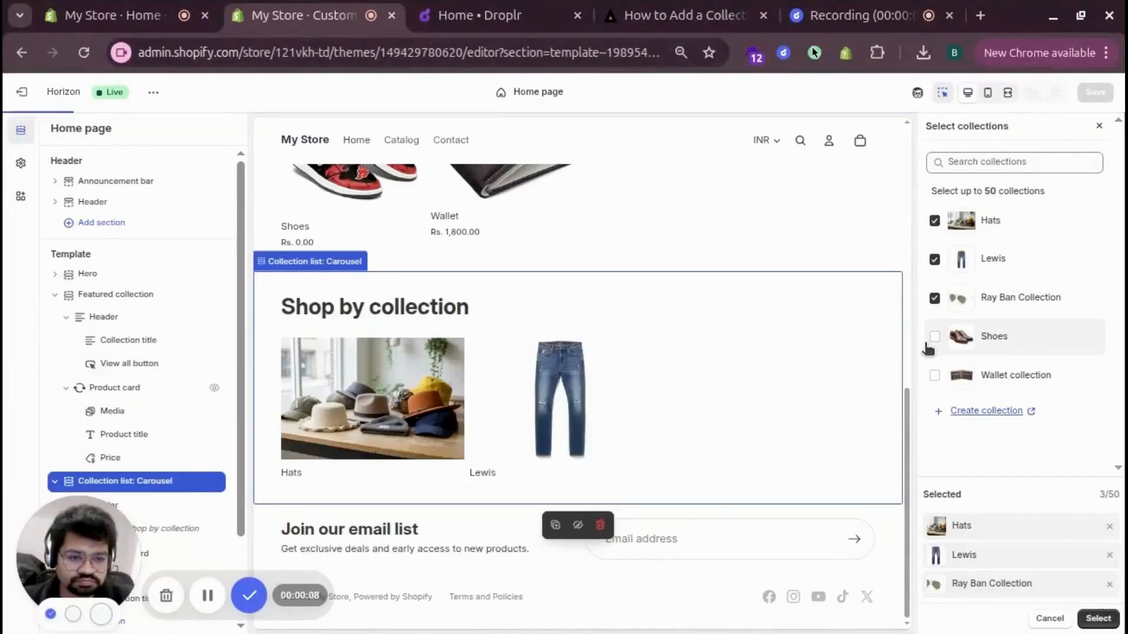
pyautogui.click(934, 336)
pyautogui.click(934, 375)
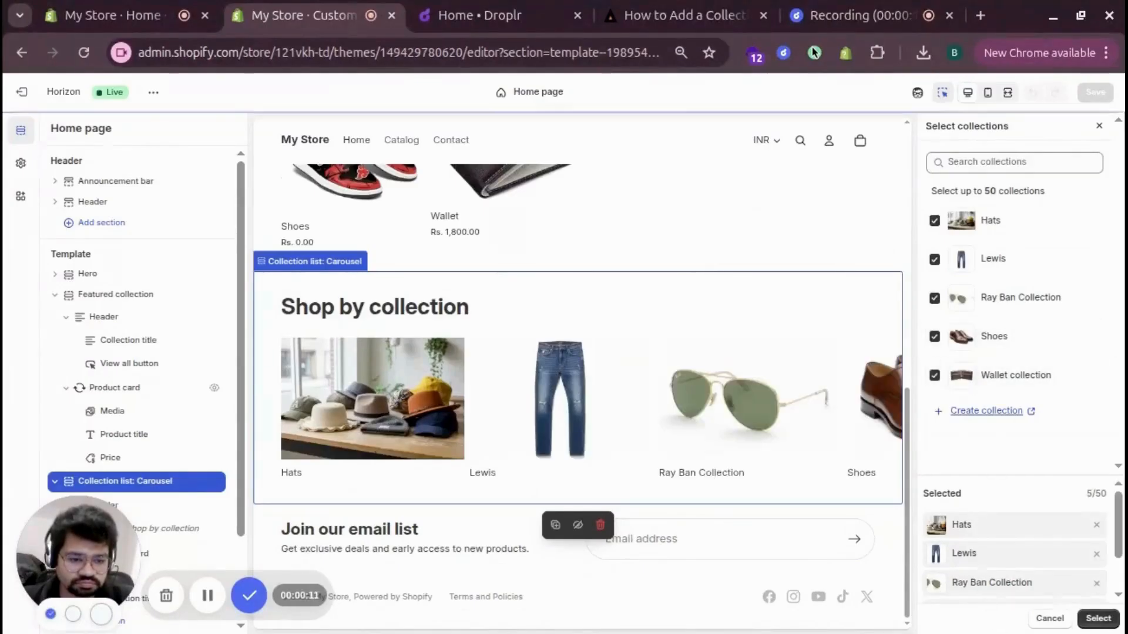
pyautogui.click(1096, 620)
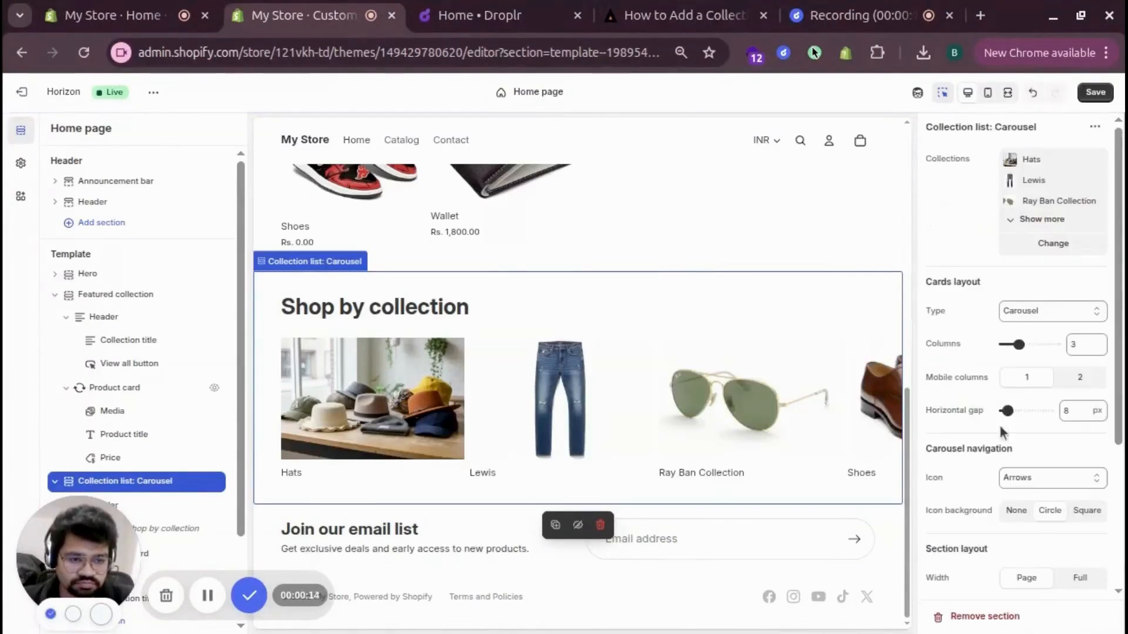
pyautogui.click(1096, 92)
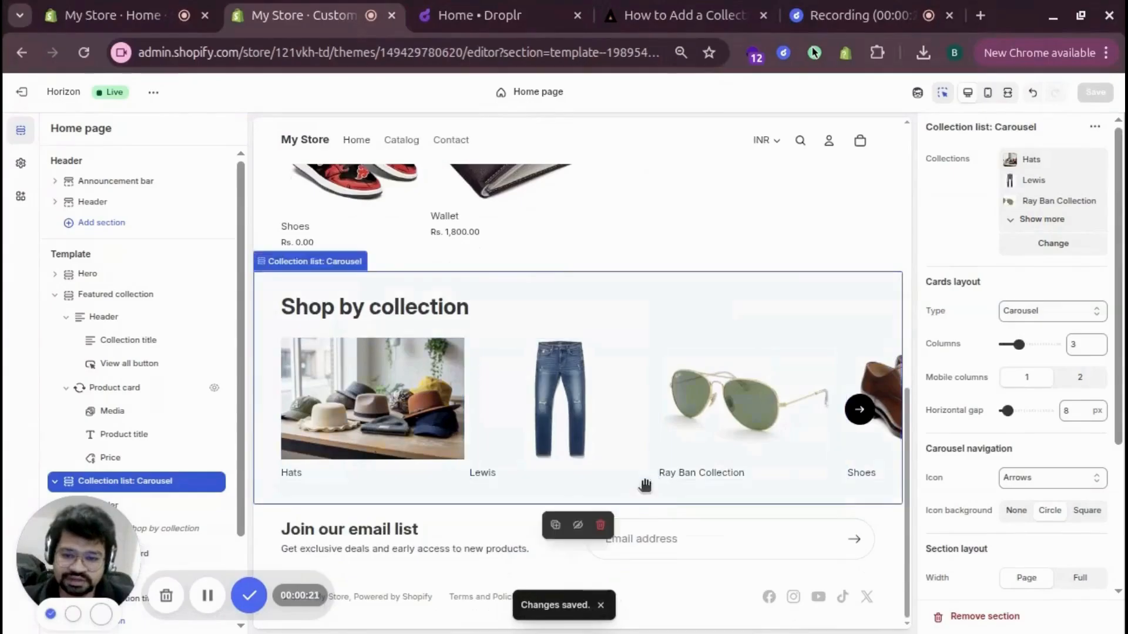
# - View the live storefront and move the Shop by collection carousel forward and back
pyautogui.click(152, 94)
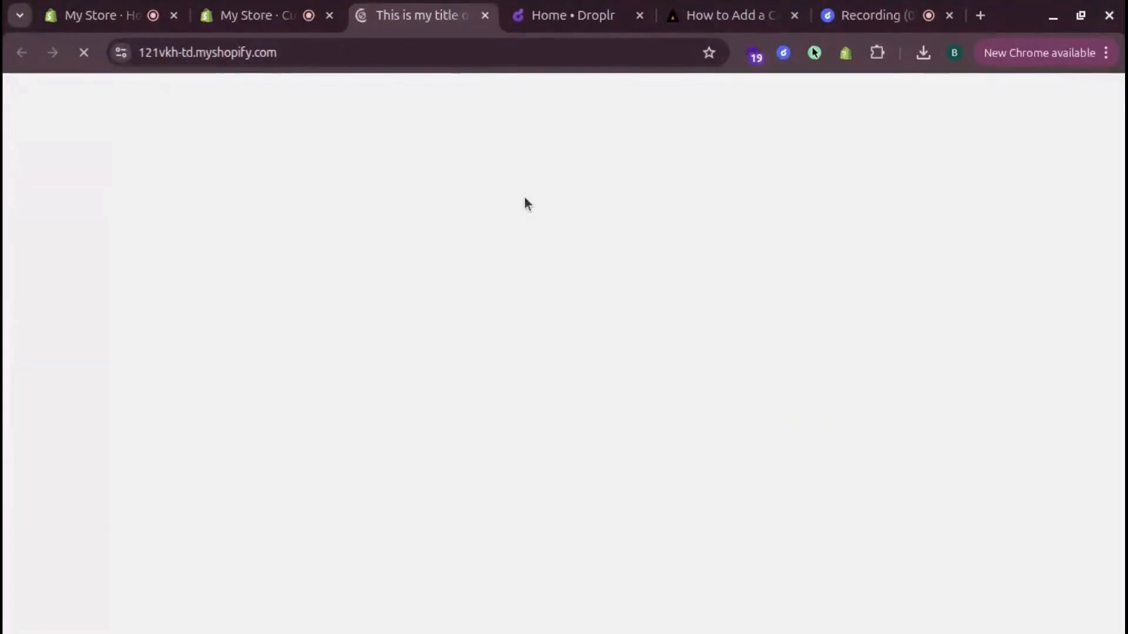
pyautogui.scroll(-5, 766, 423)
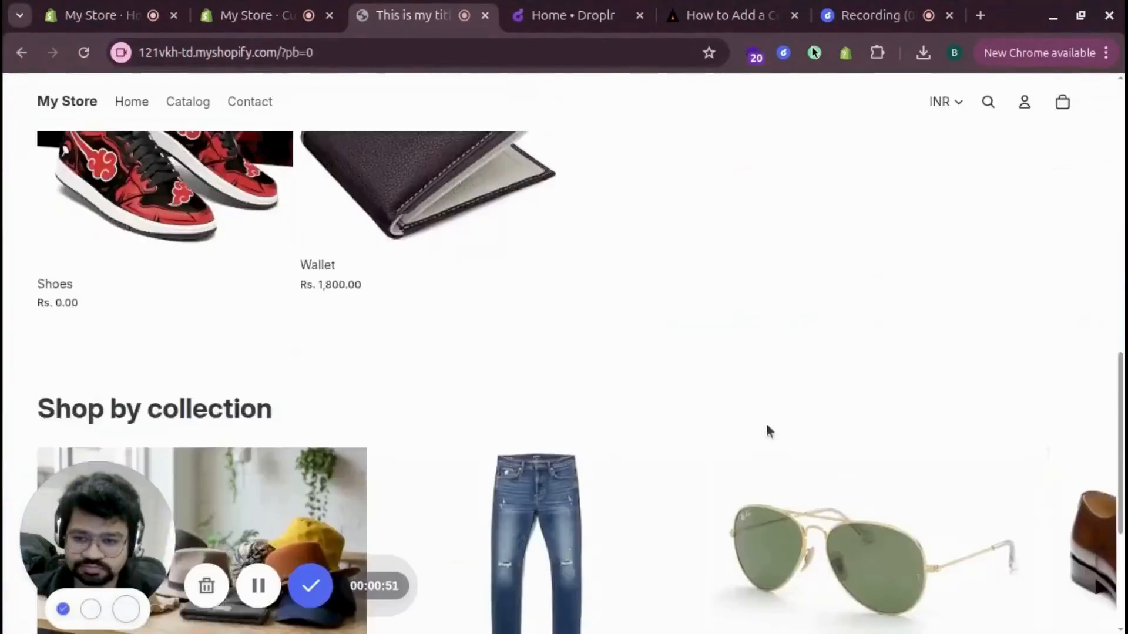
pyautogui.scroll(-5, 767, 431)
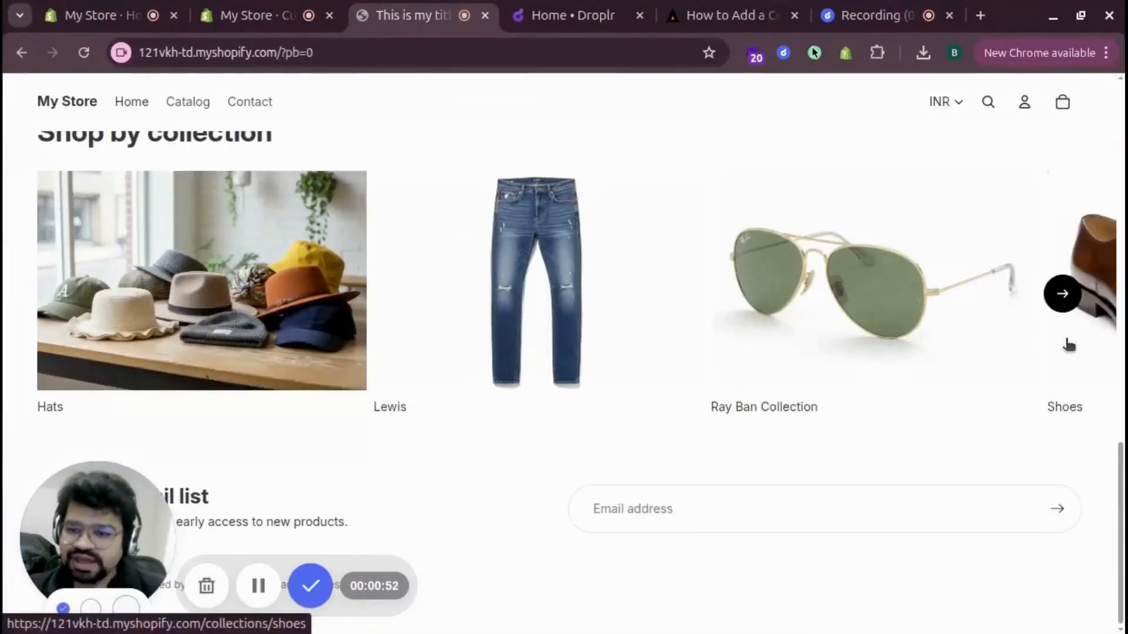
pyautogui.click(1062, 293)
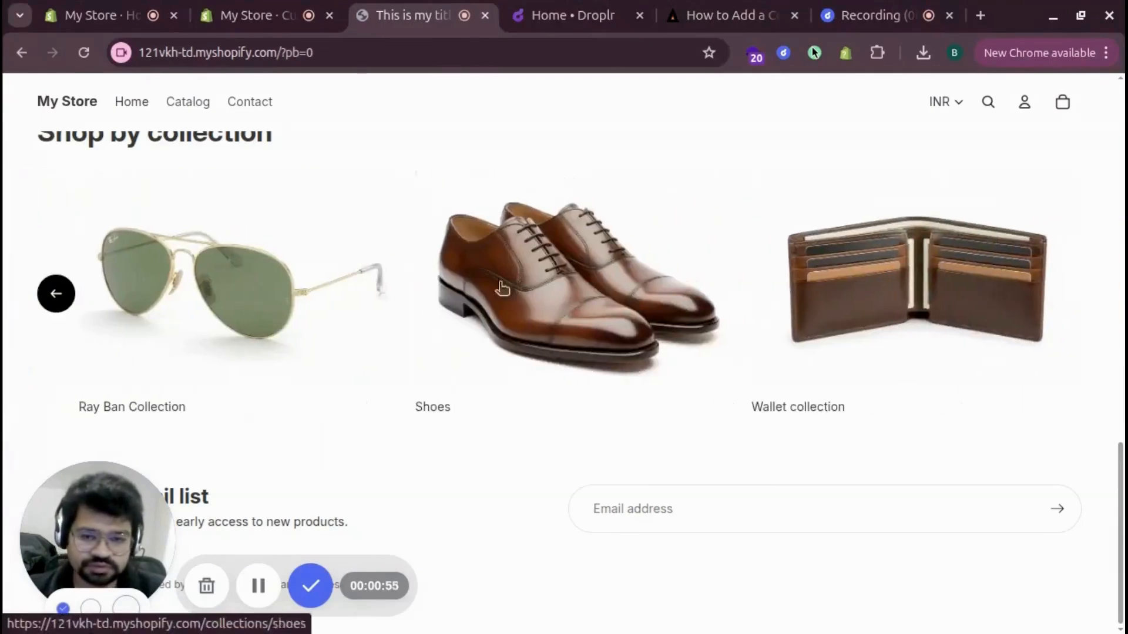
pyautogui.click(59, 289)
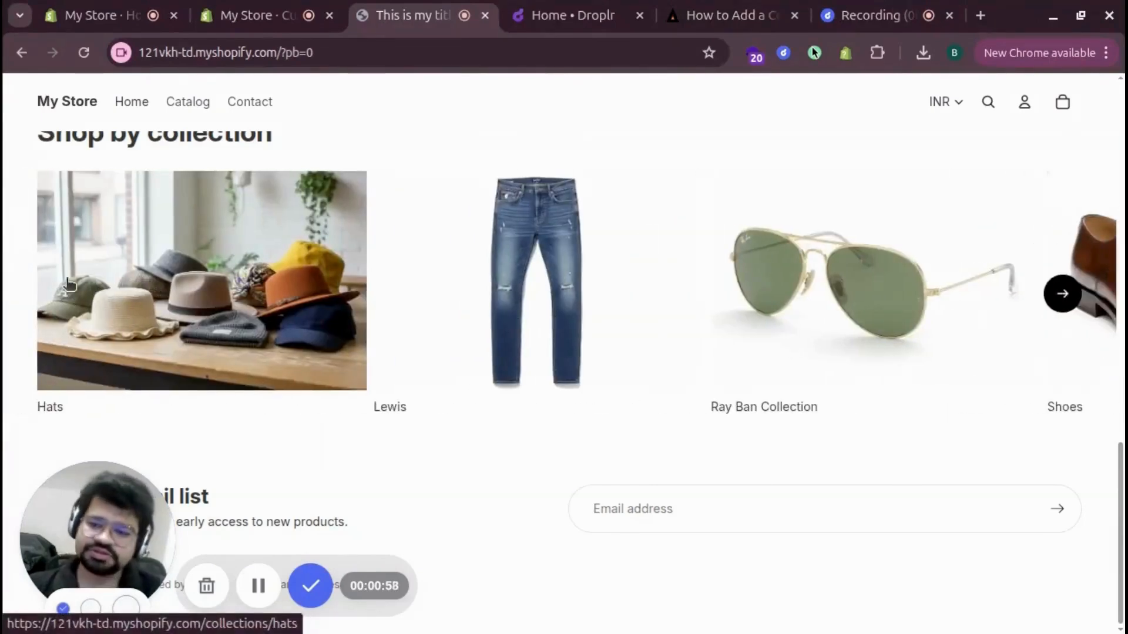